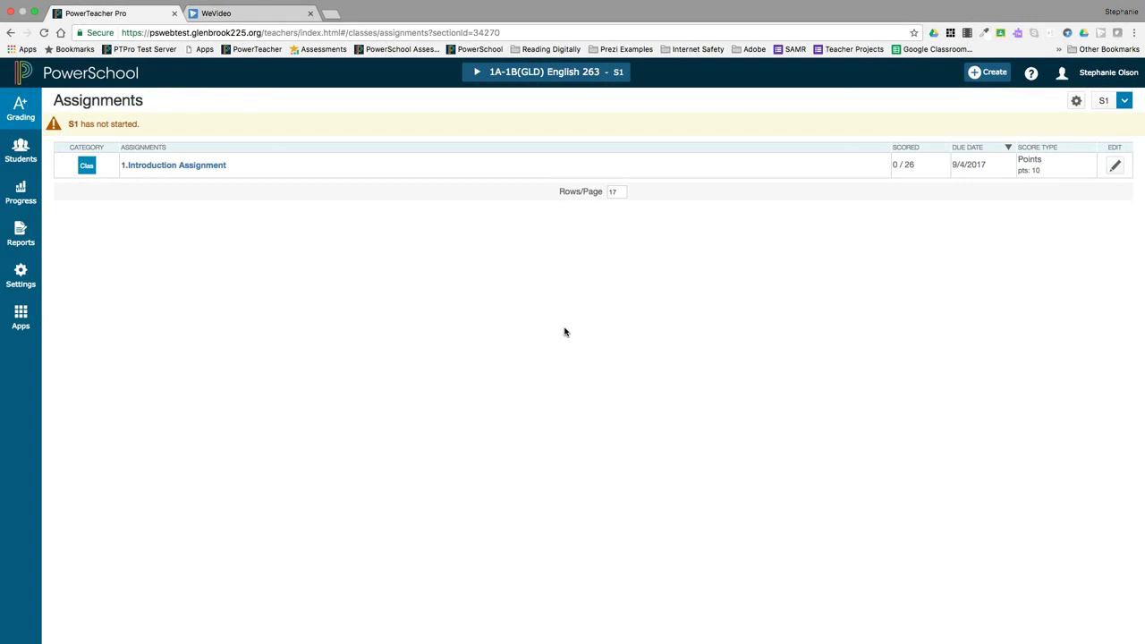
Step: Keep 1A-1B(GLD) English 263 as the class and start a new assignment
left_click(599, 73)
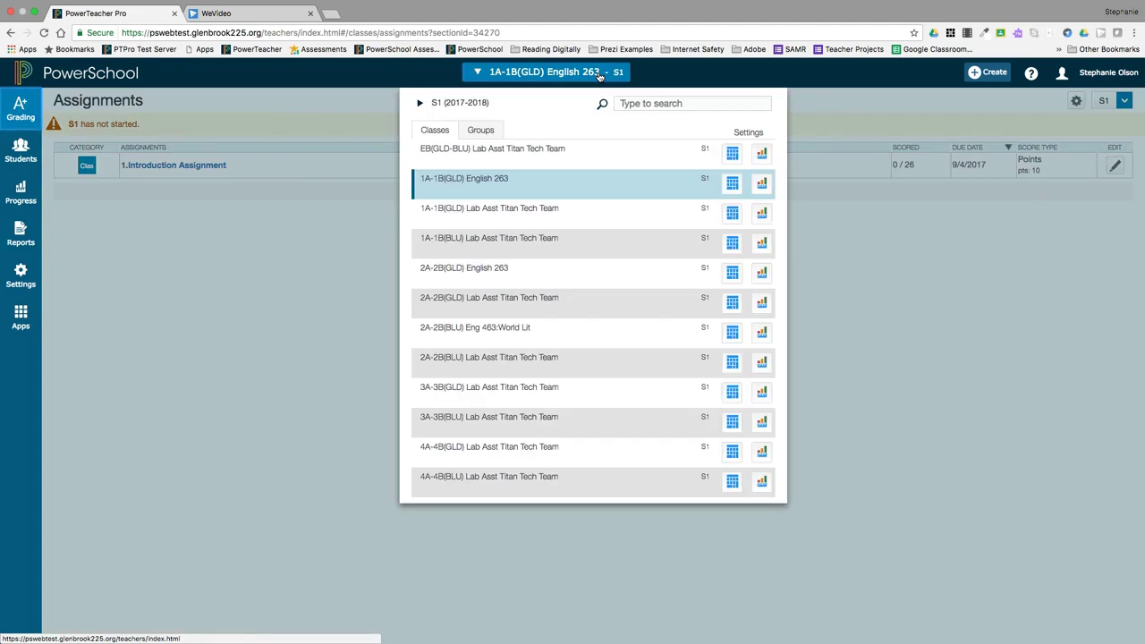
left_click(508, 191)
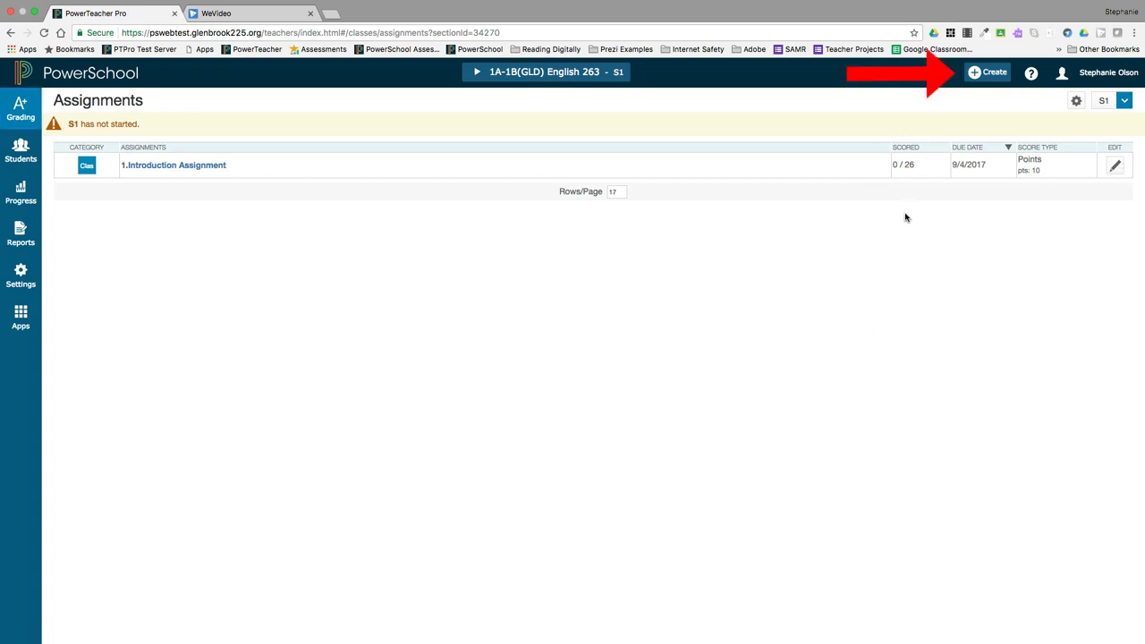
left_click(987, 73)
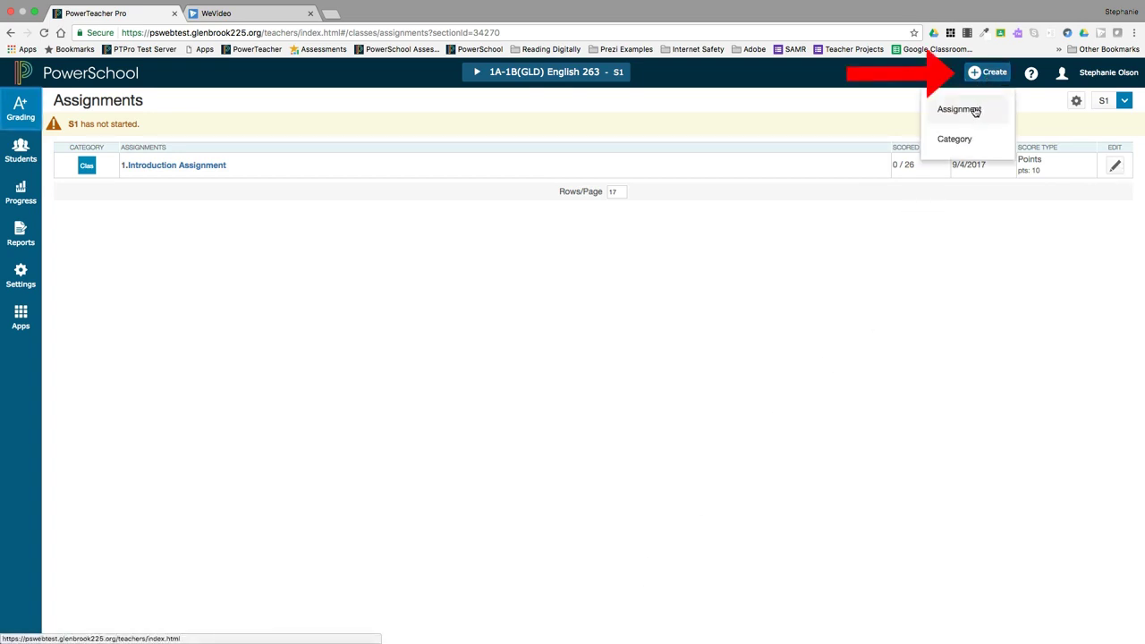
left_click(974, 110)
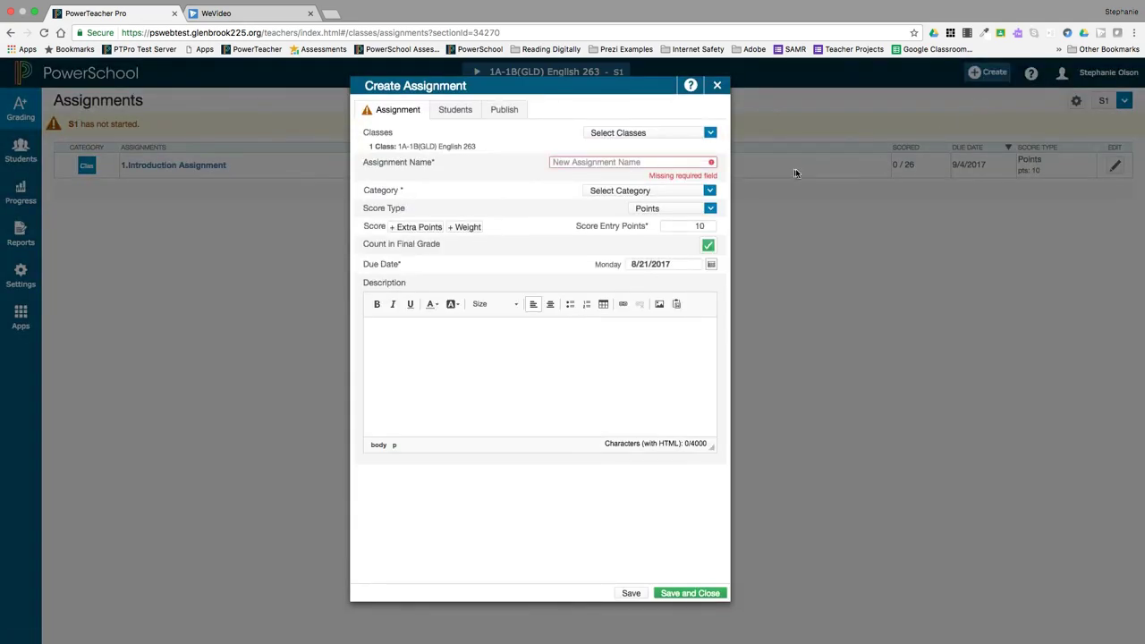
Step: Add 2A-2B(GLD) English 263 to the assignment's classes
left_click(683, 137)
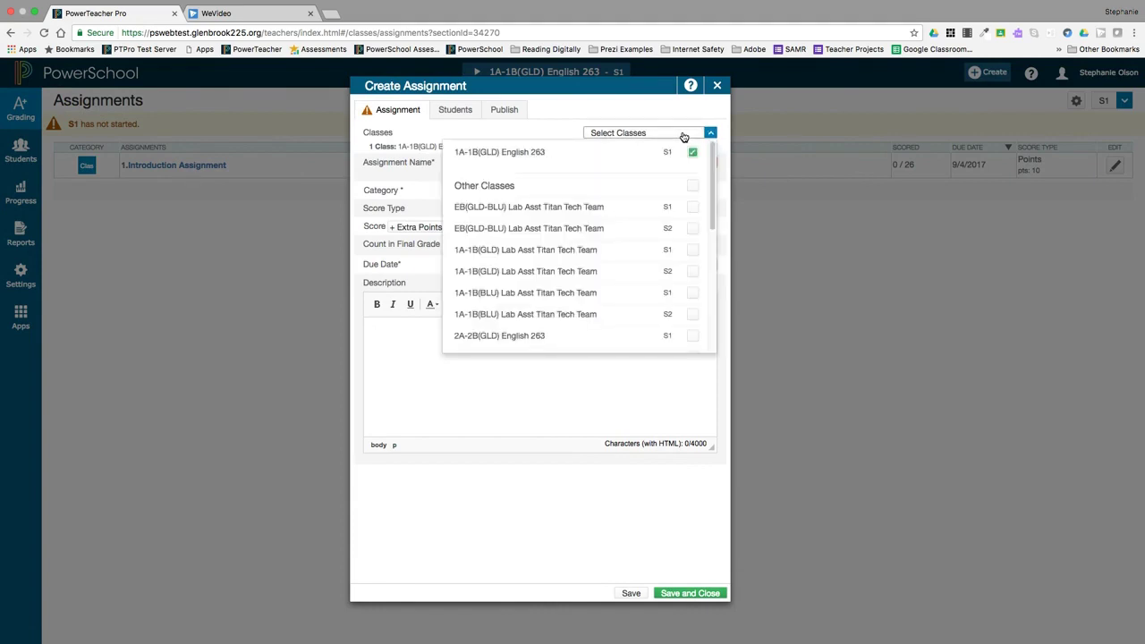
left_click(693, 338)
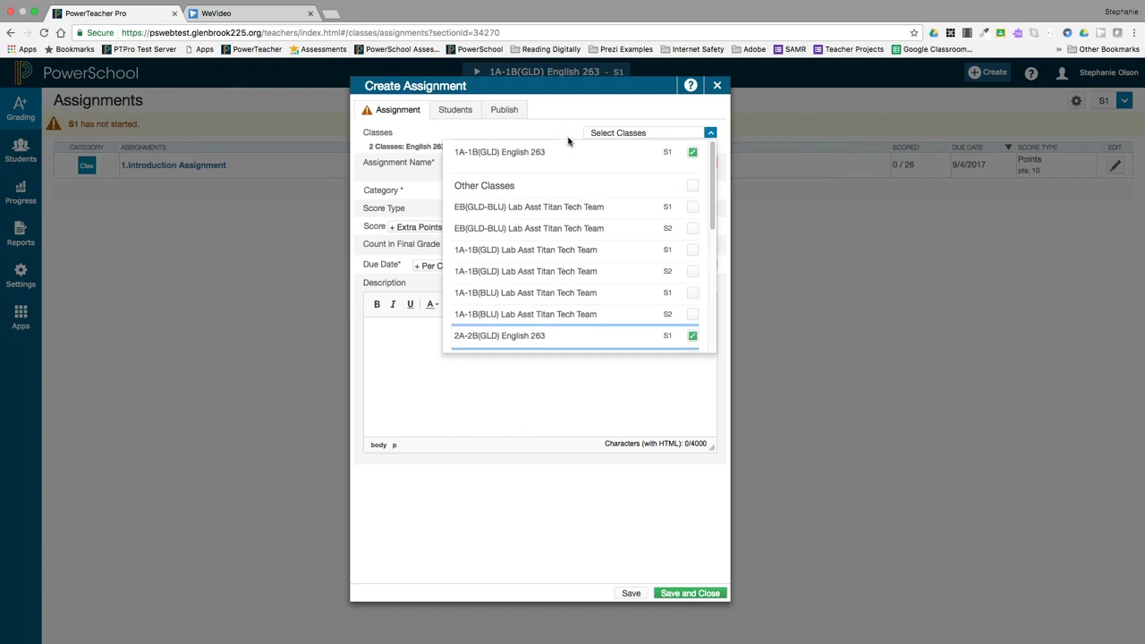
left_click(536, 118)
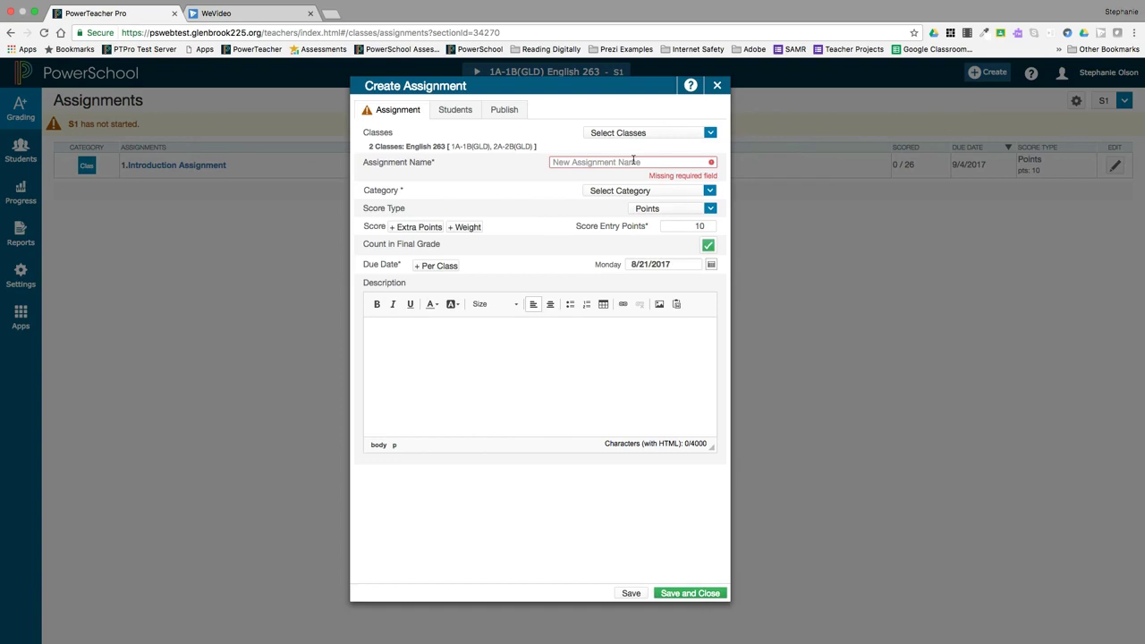
Step: Name it 'Thesis Statement', choose the Homework category, and set 15 score entry points
left_click(654, 159)
type("The")
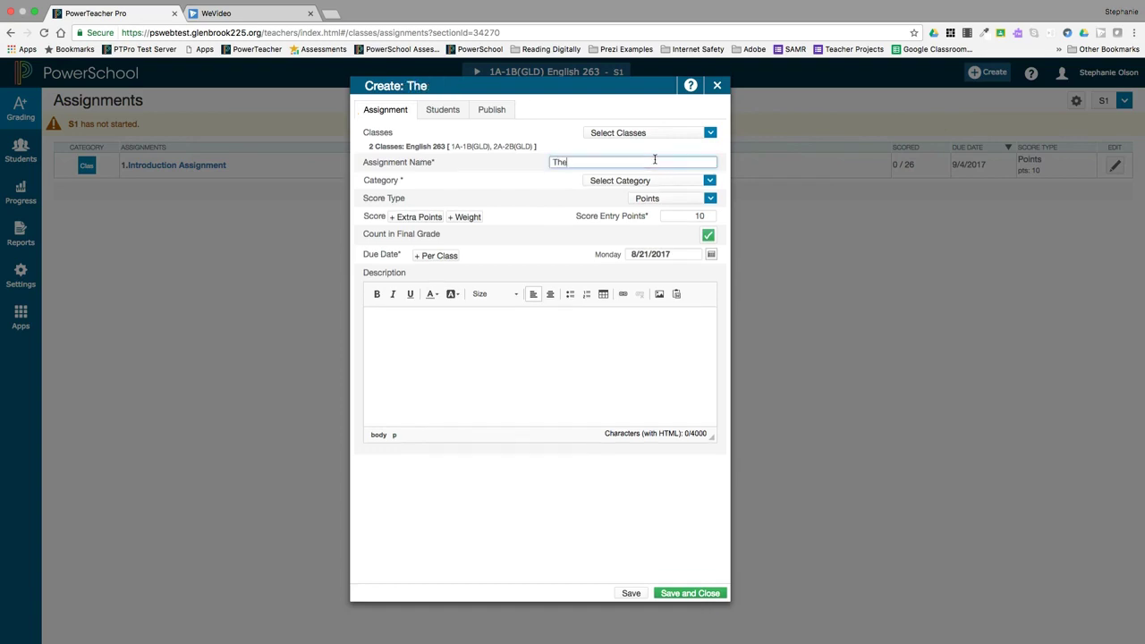
type("sis Statement")
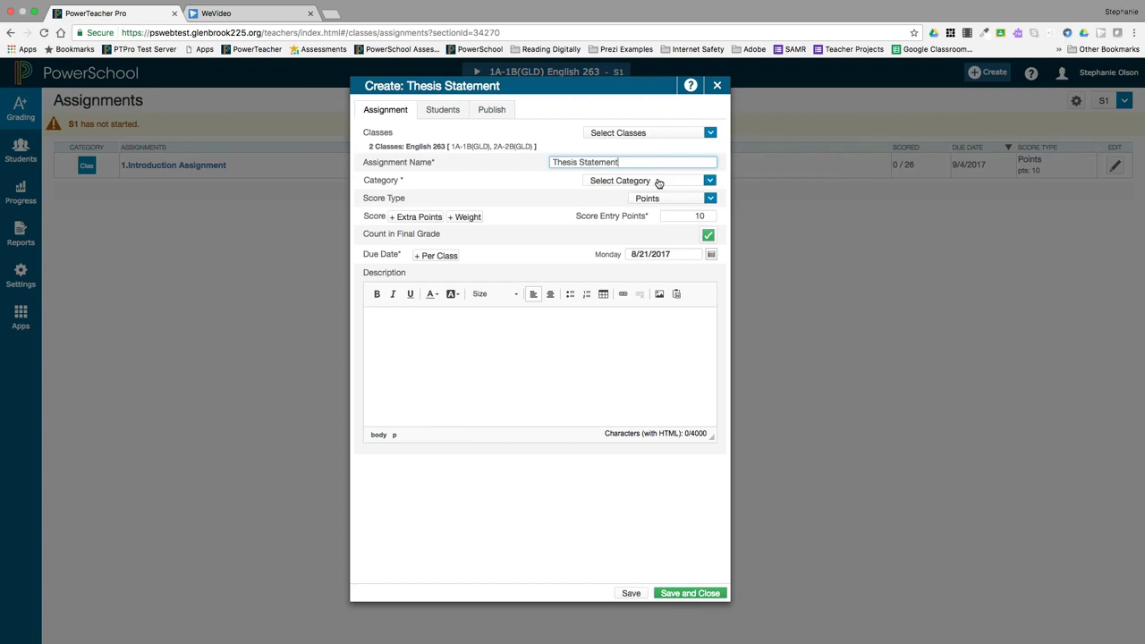
left_click(659, 182)
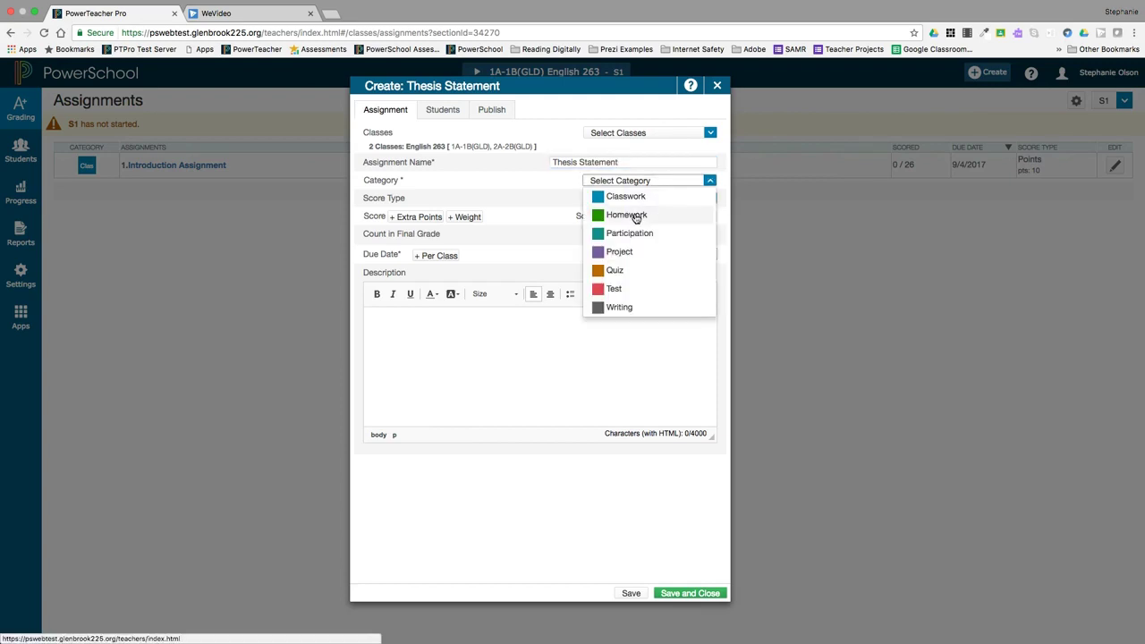
left_click(635, 216)
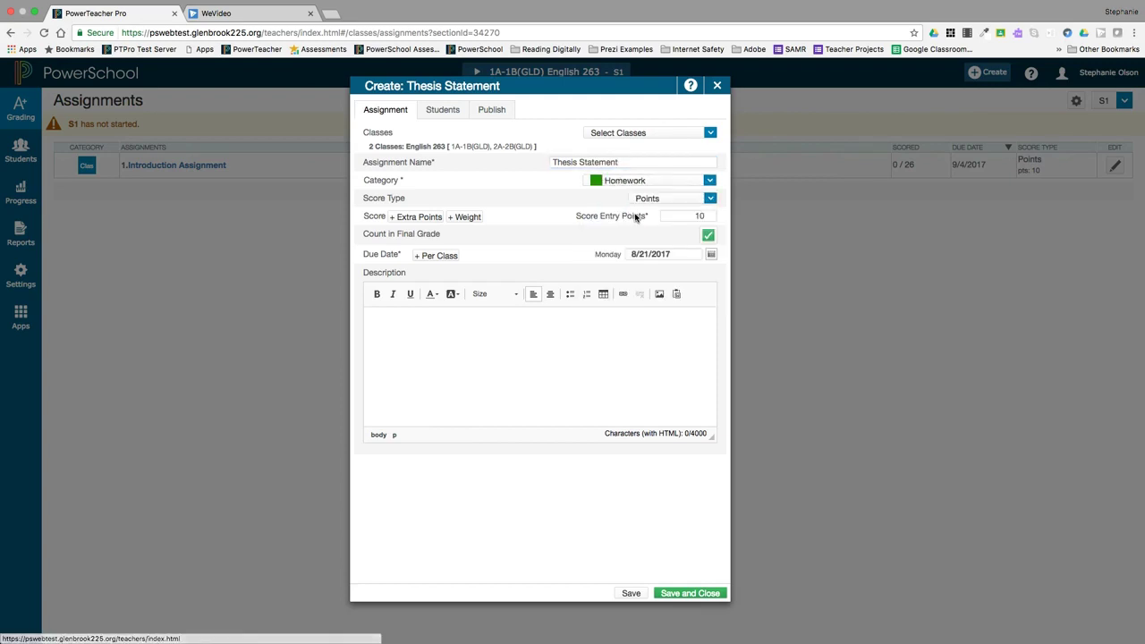
left_click(700, 217)
key("BackSpace")
type("5")
Step: Allow 5 extra points, giving a maximum entry of 20
left_click(428, 217)
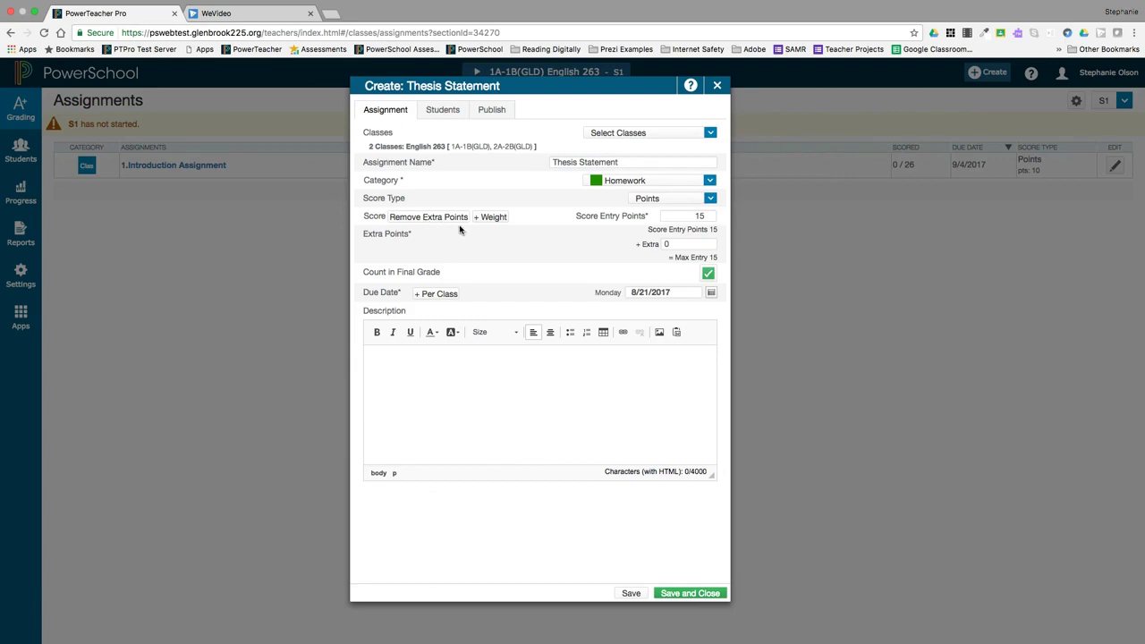
left_click(674, 244)
key("BackSpace")
type("5")
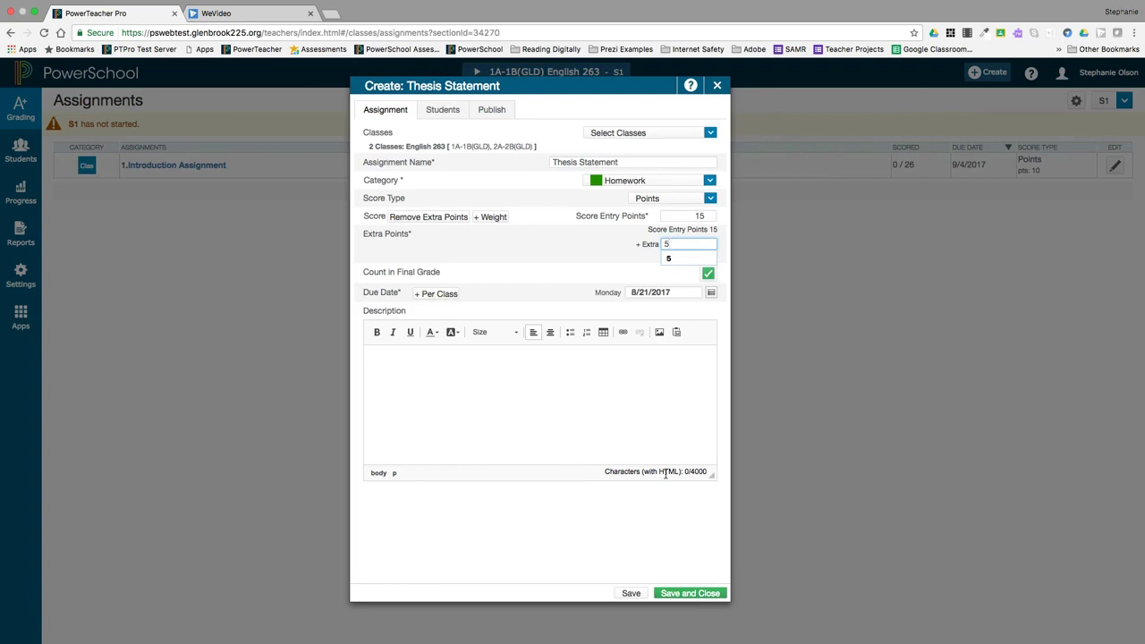
left_click(627, 267)
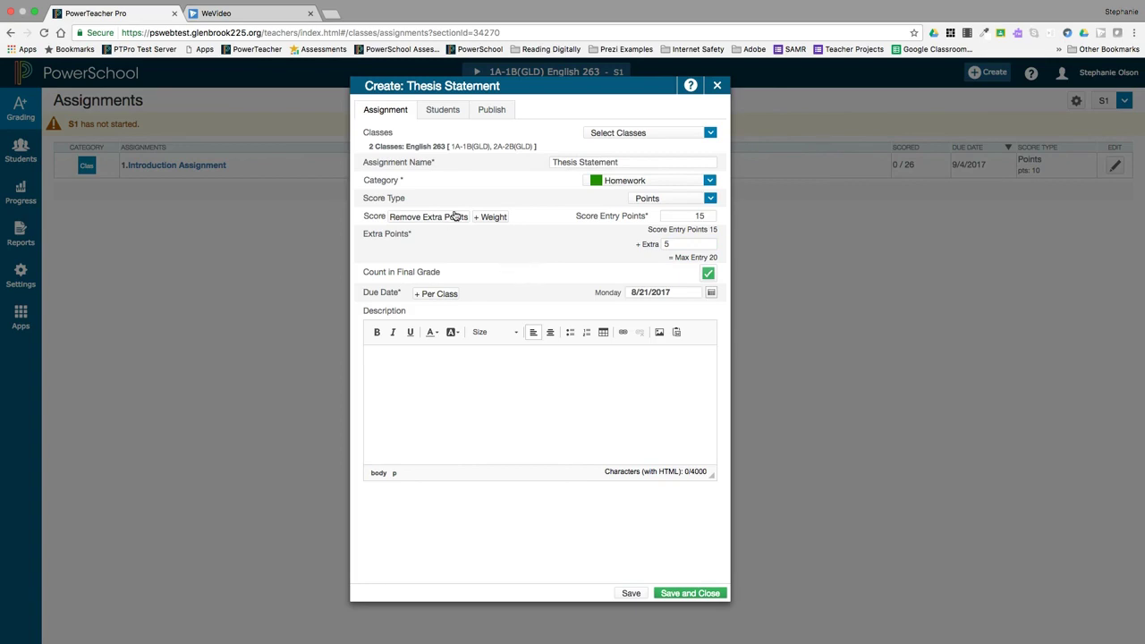
Step: Add a weight to the assignment, leaving the weight at 1 and total value 15
left_click(489, 217)
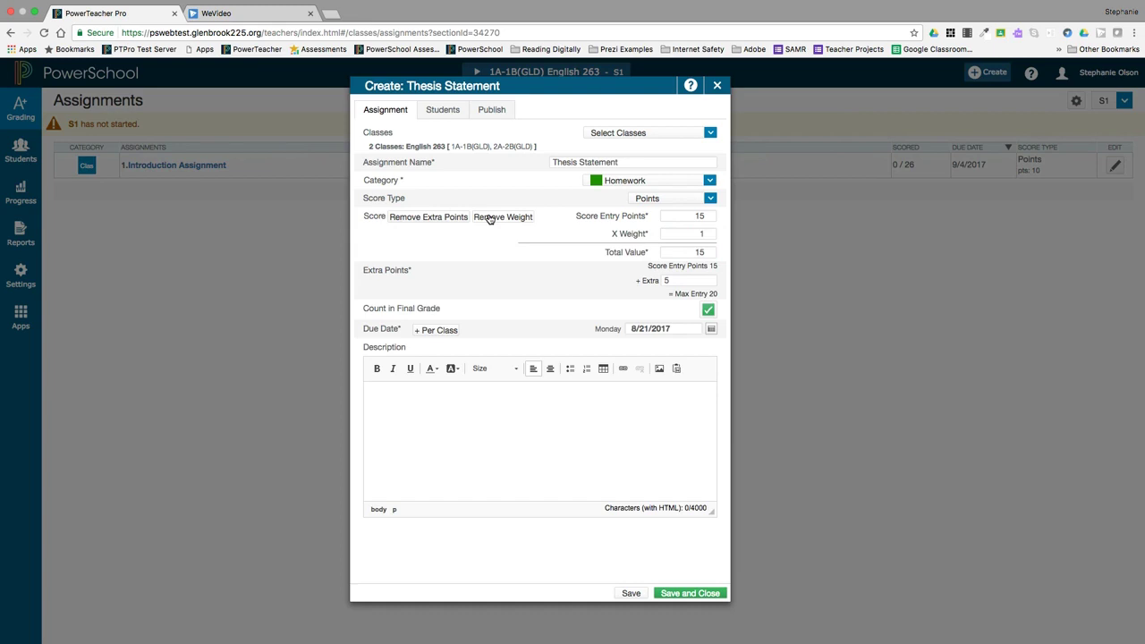
left_click(705, 232)
type(".5")
Step: Pick Monday, September 4, 2017 as the due date from the calendar
left_click(687, 328)
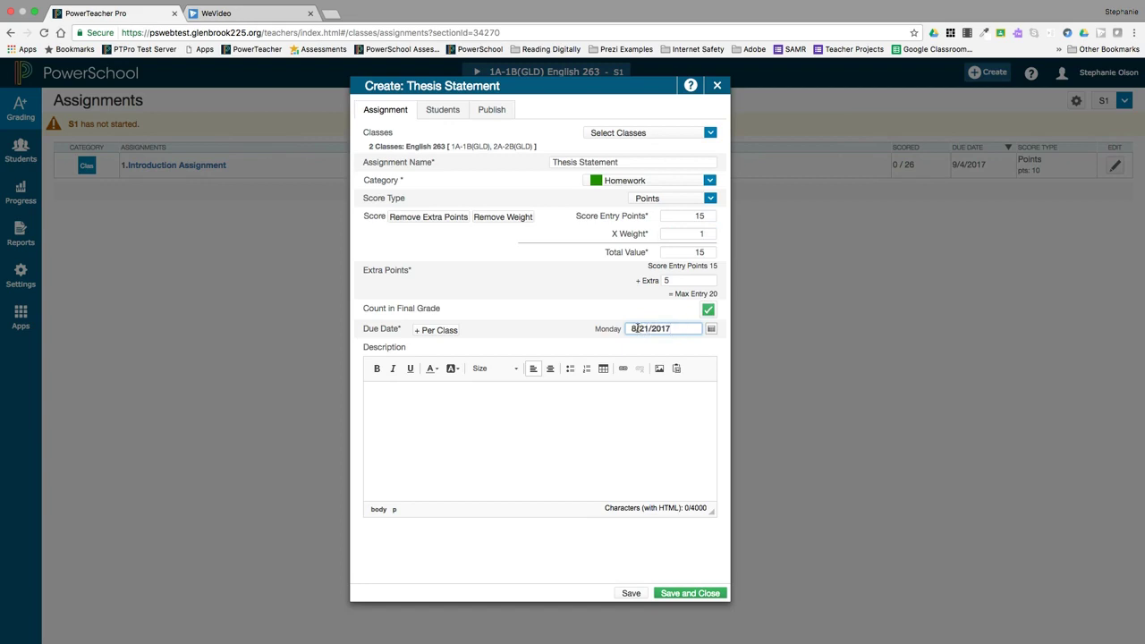
left_click(711, 328)
left_click(686, 351)
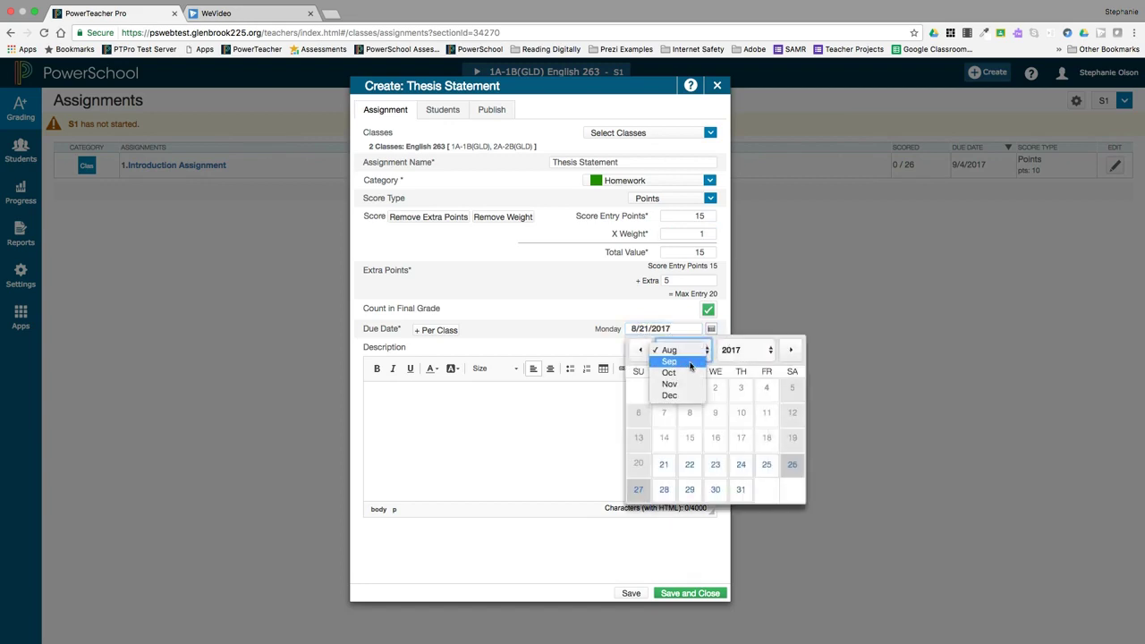
left_click(687, 361)
left_click(664, 412)
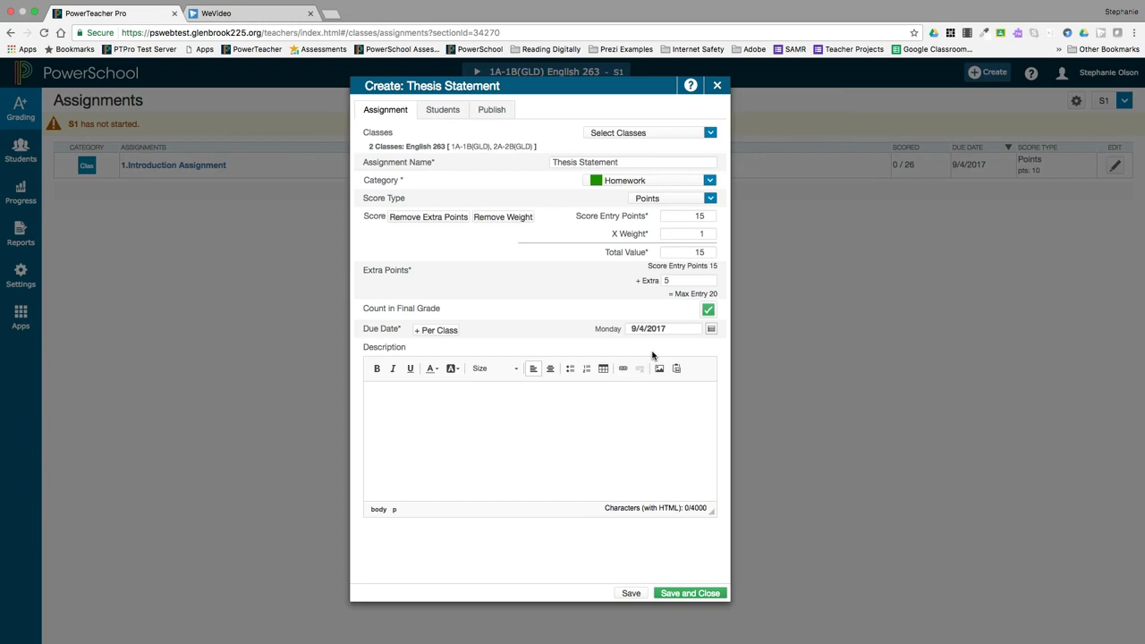
Step: Use per-class due dates, moving 2A-2B(GLD) to Tuesday 9/5/2017
left_click(438, 330)
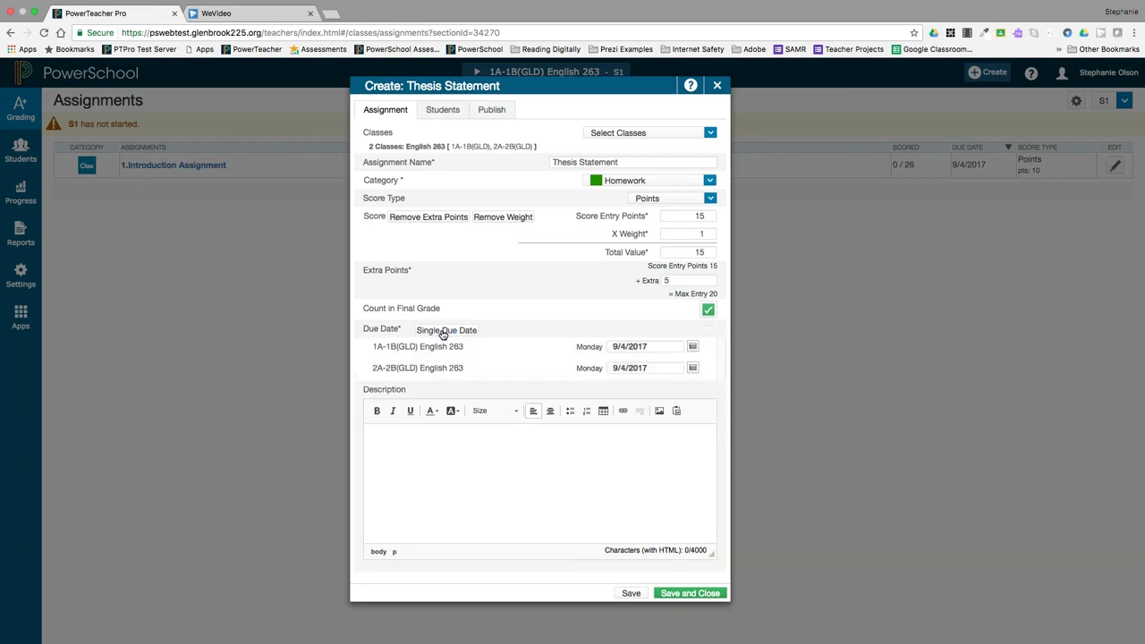
left_click(692, 368)
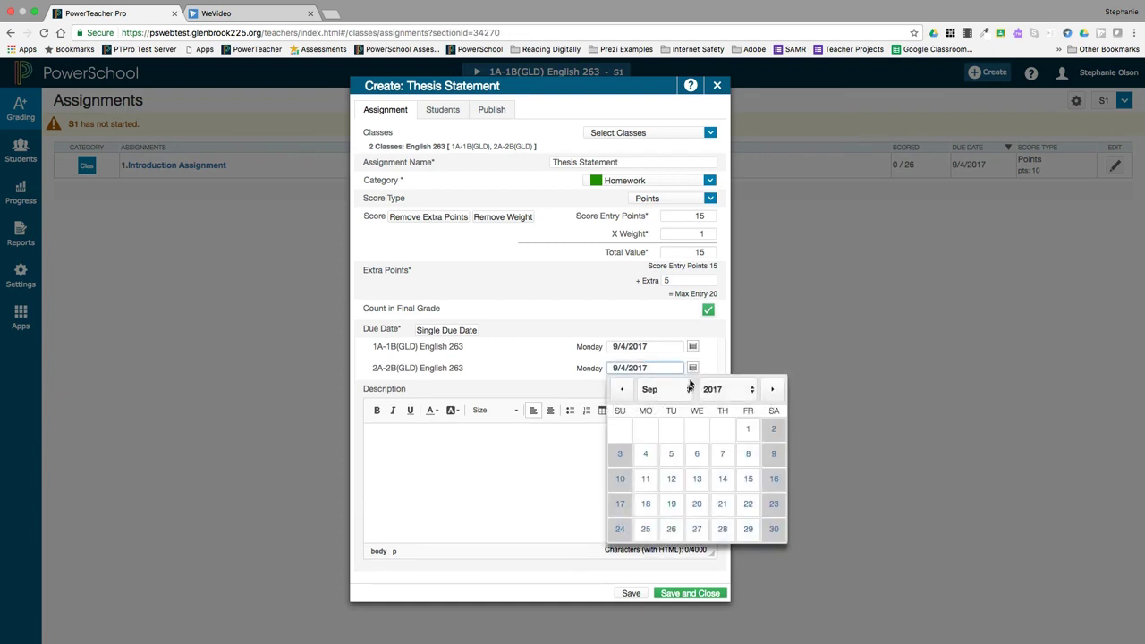
left_click(672, 457)
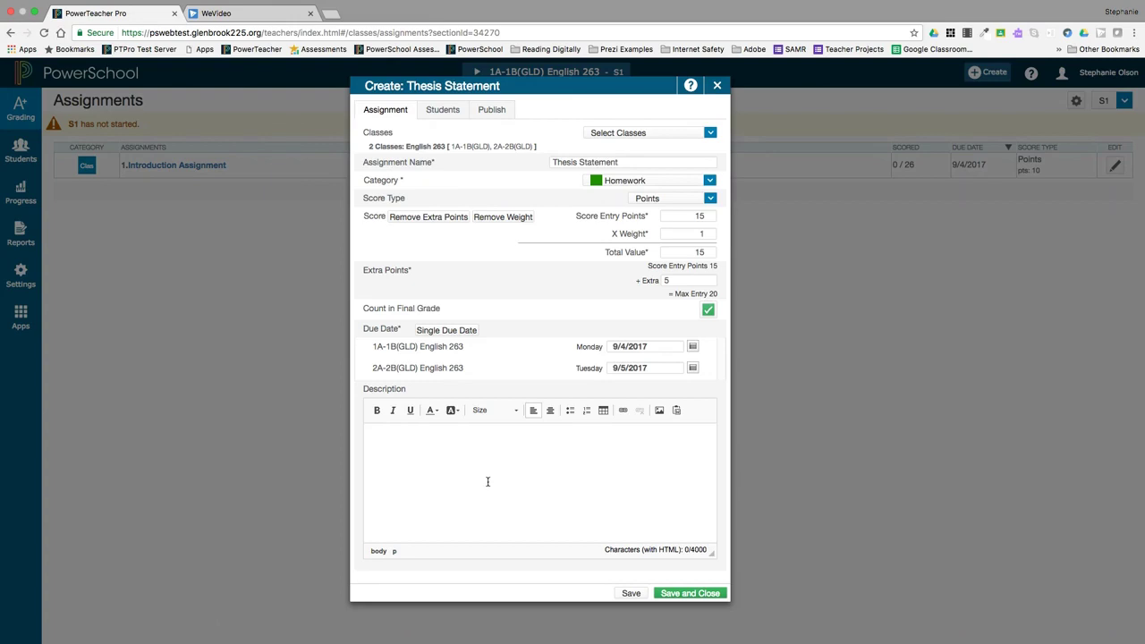
Step: Enter the description 'Assignment Sheet', link it to the pasted URL, then save and close
type("Assignment She")
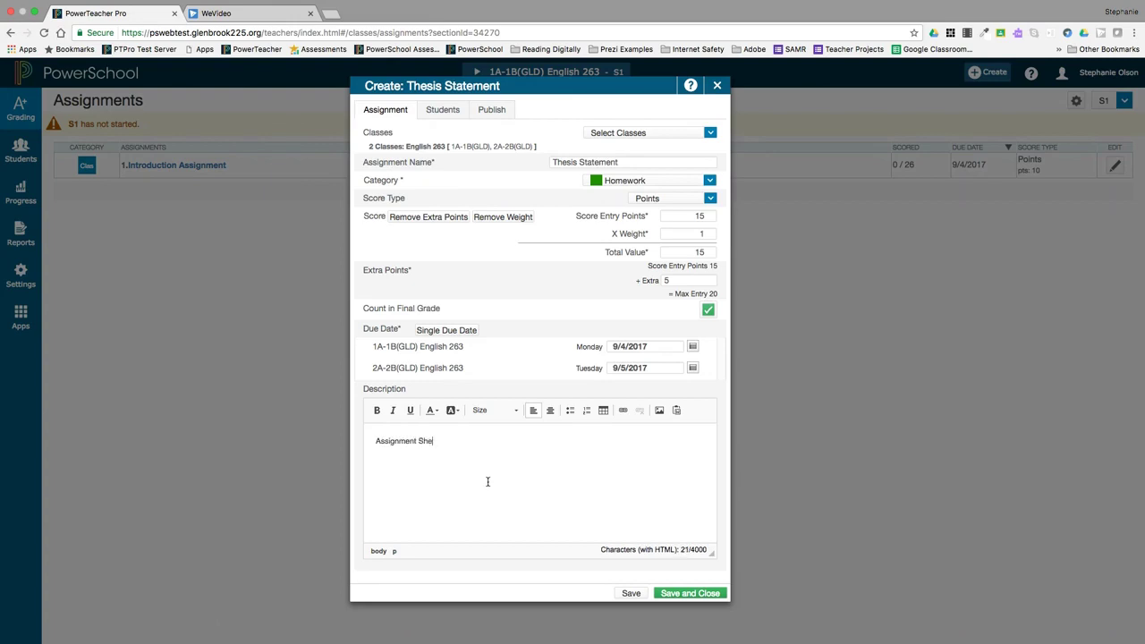
type("et")
left_click(623, 411)
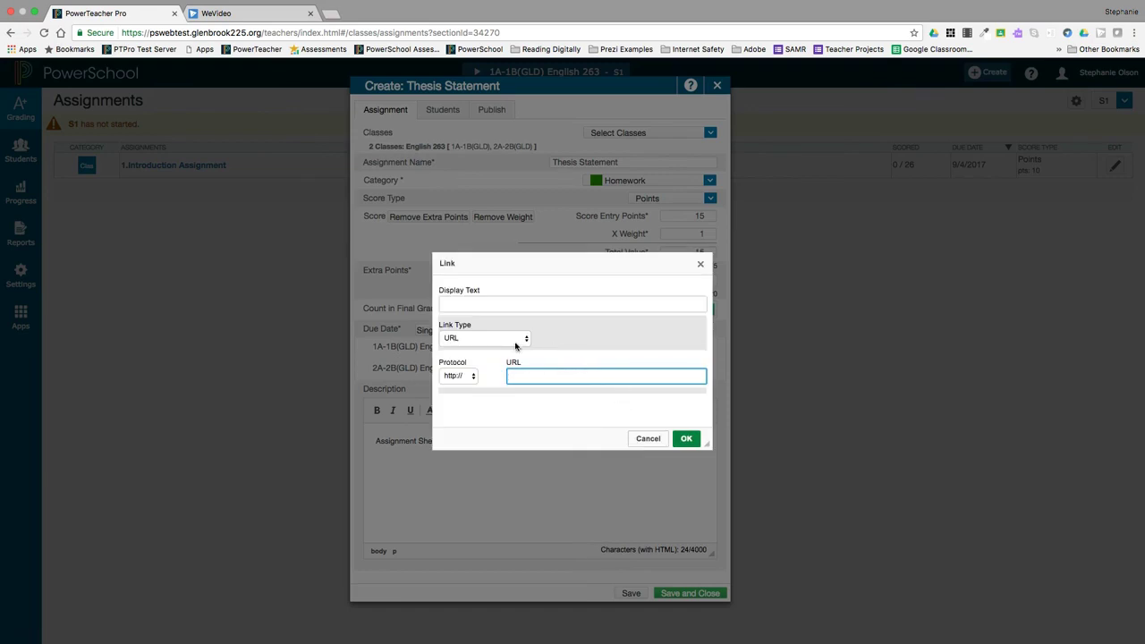
type("pswebtest.glenbrook225.org/teachers")
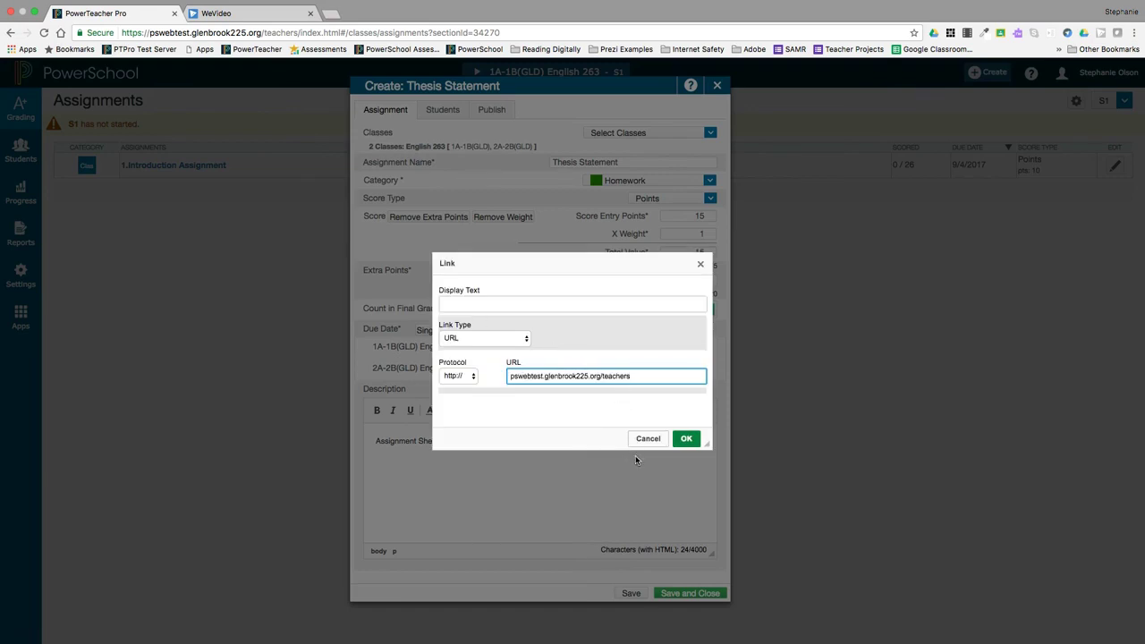
left_click(686, 439)
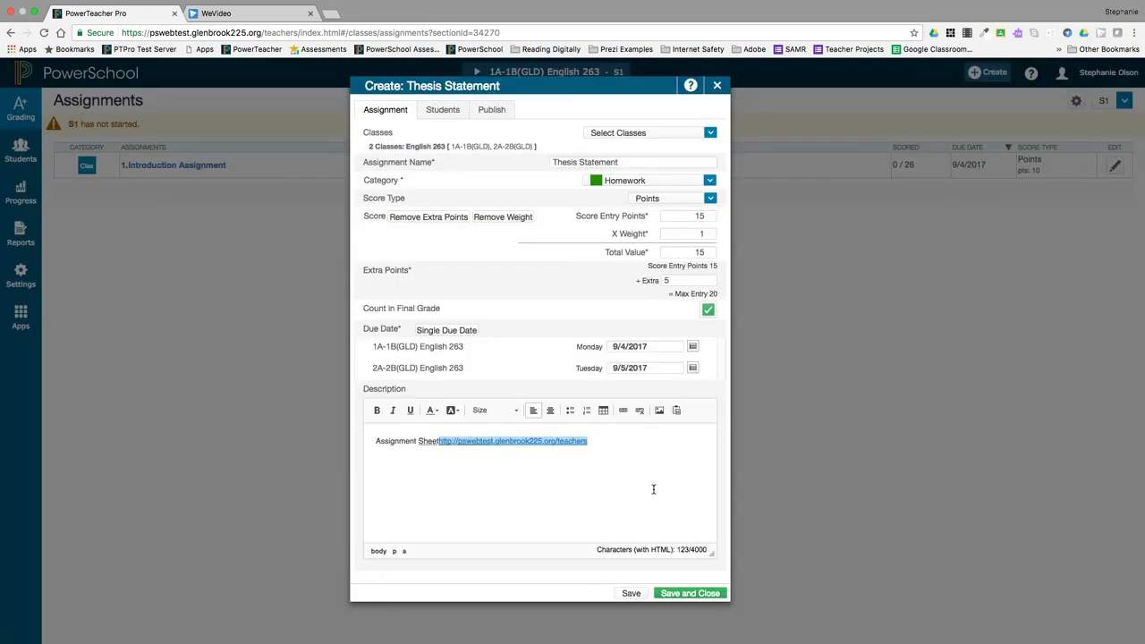
left_click(690, 593)
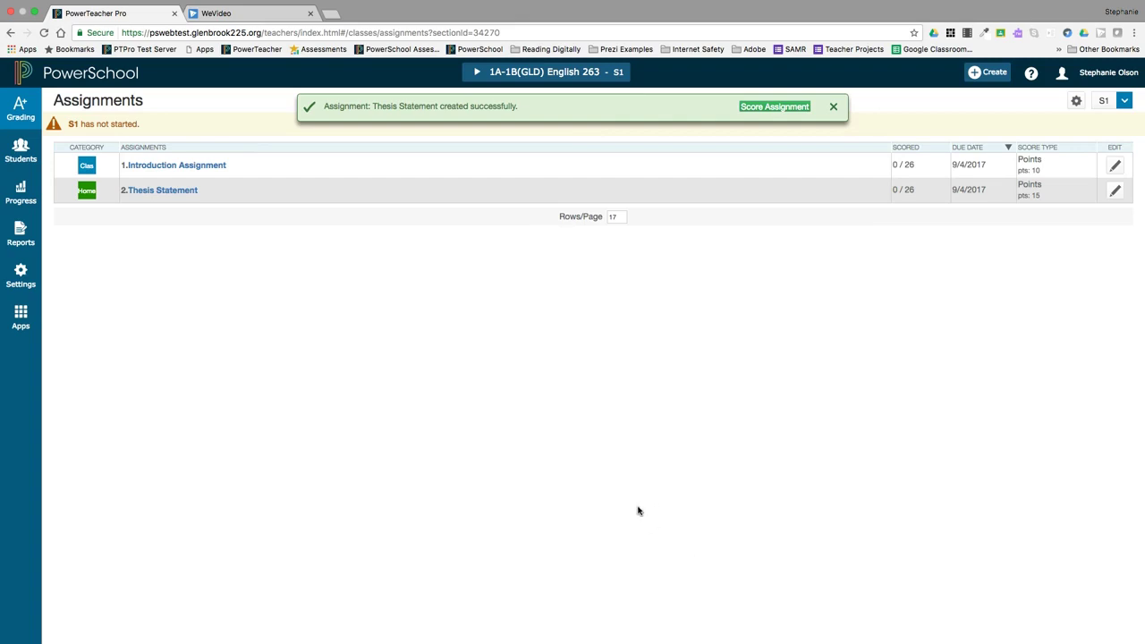
left_click(990, 75)
left_click(893, 282)
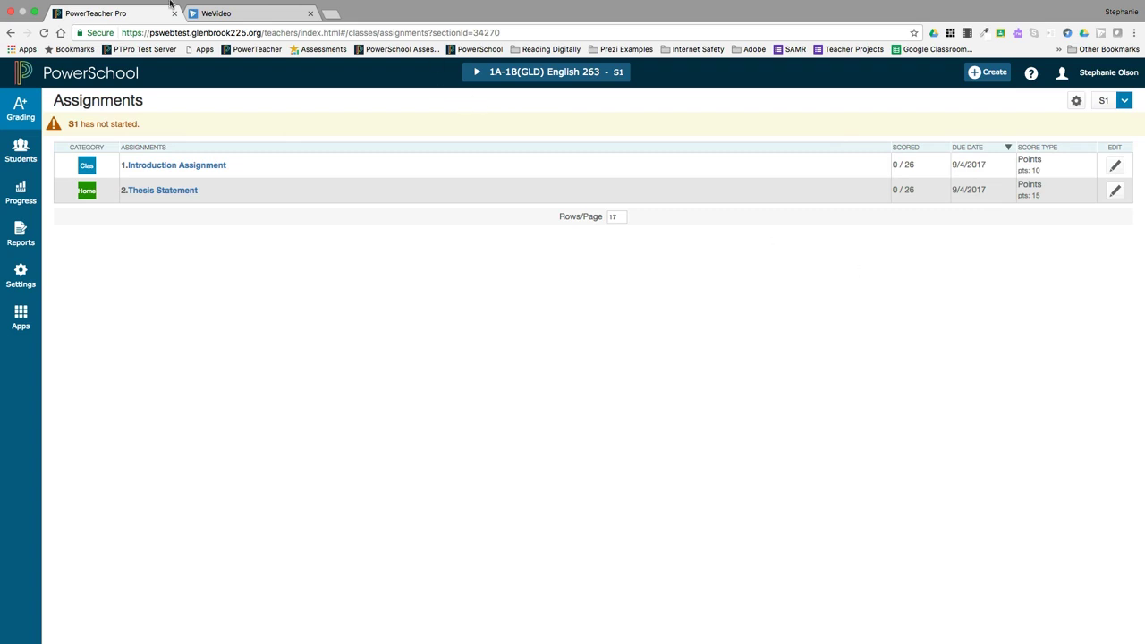
left_click(4, 114)
left_click(127, 136)
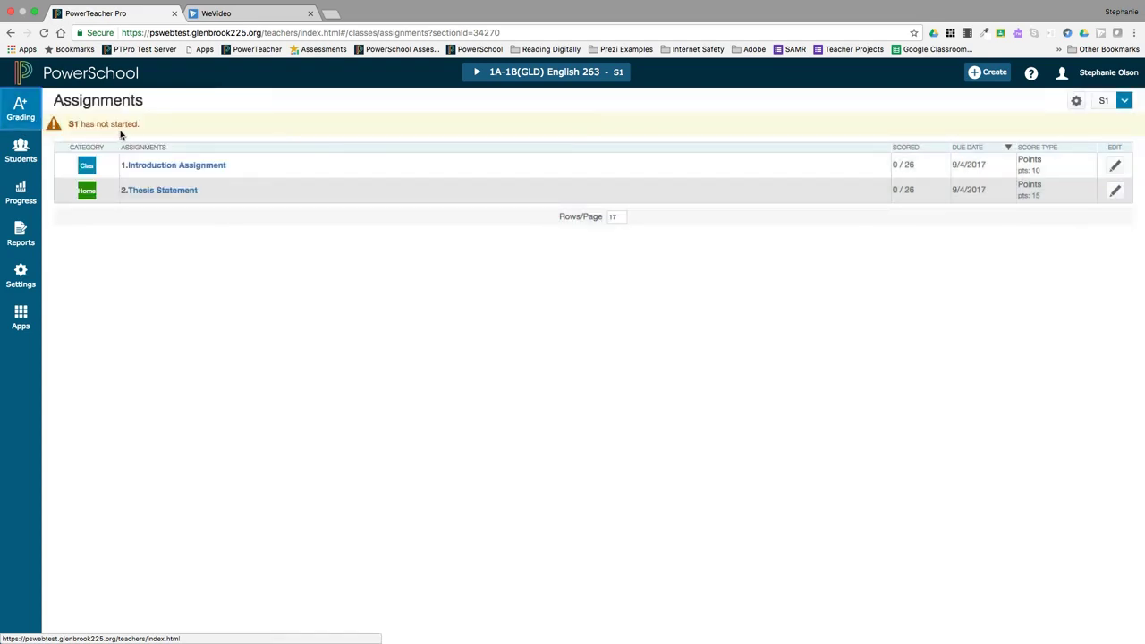
Step: Open the Thesis Statement row's edit pencil to view its saved settings
left_click(1116, 192)
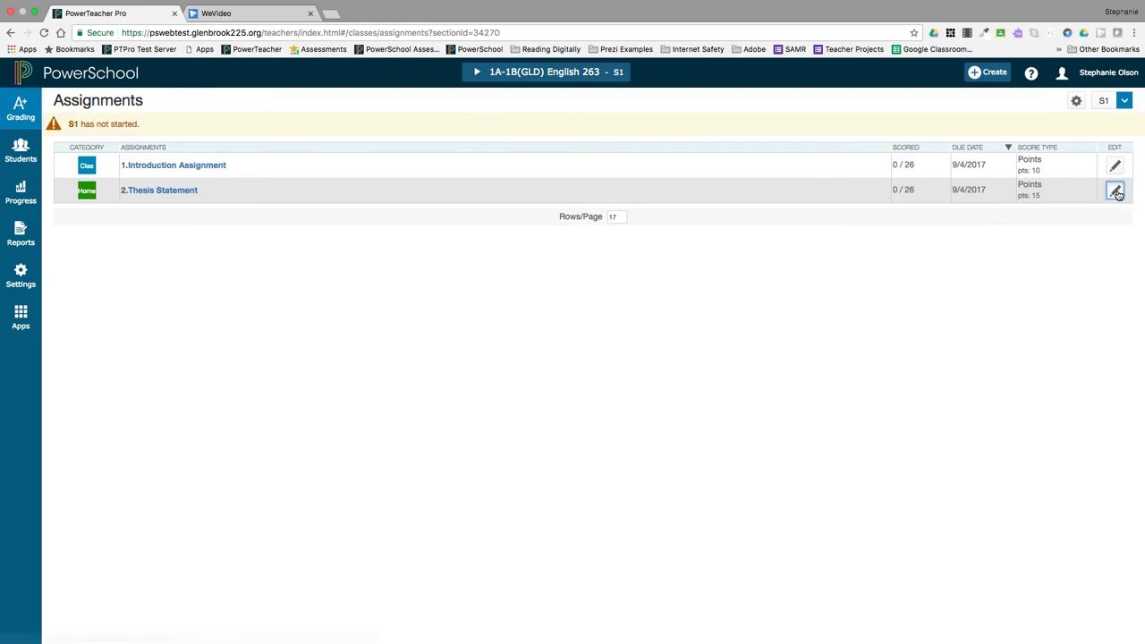